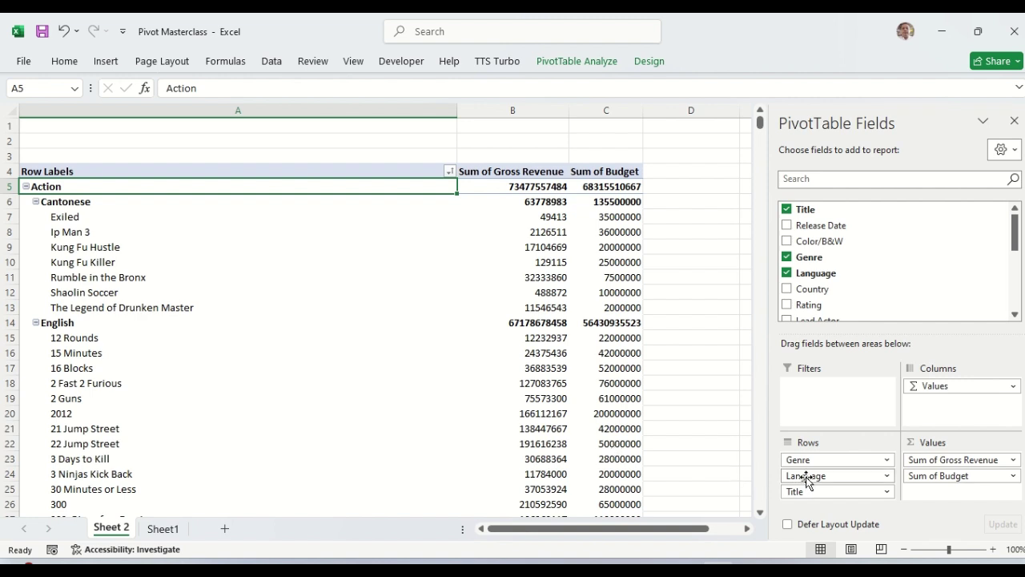
- Move Language above Genre in the PivotTable's row fields, and restore the order with Genre first
{"action": "left_click_drag", "start_coordinate": [806, 478], "coordinate": [801, 457]}
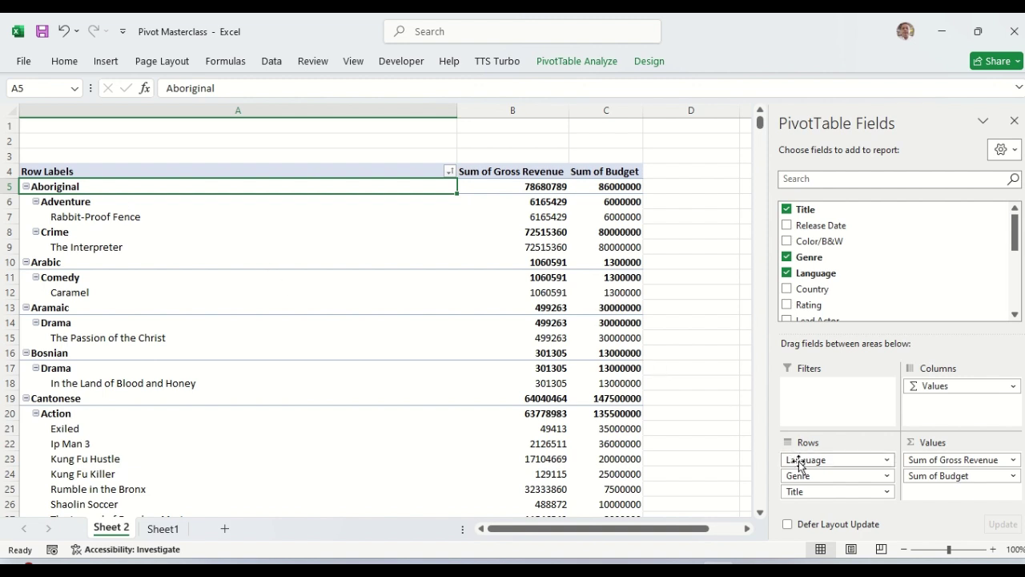
{"action": "left_click_drag", "start_coordinate": [802, 465], "coordinate": [801, 480]}
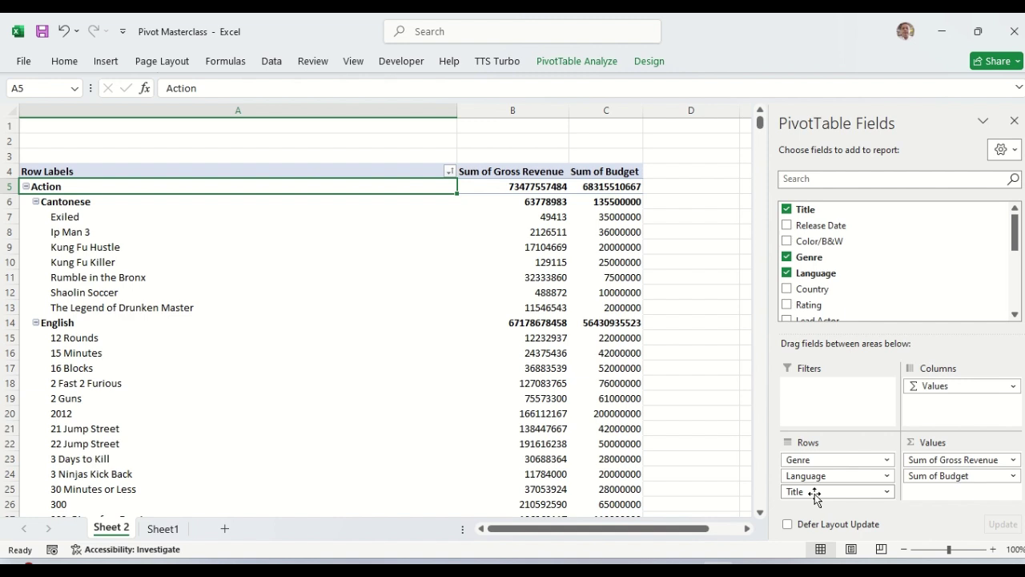
- Bring up the Begins With label filter for the Genre row field, and dismiss it without applying a condition
{"action": "left_click", "coordinate": [449, 172]}
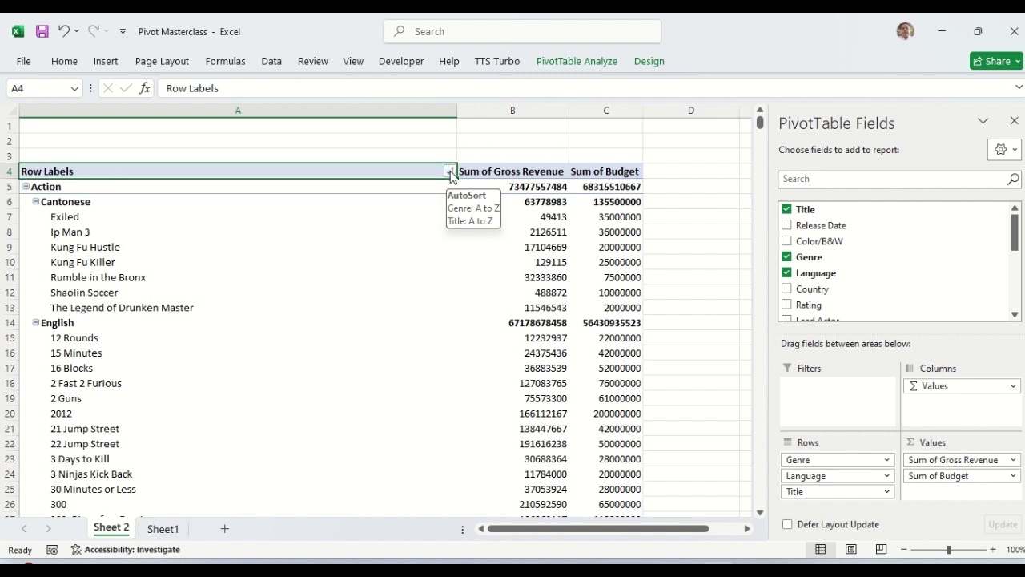
{"action": "left_click", "coordinate": [450, 172]}
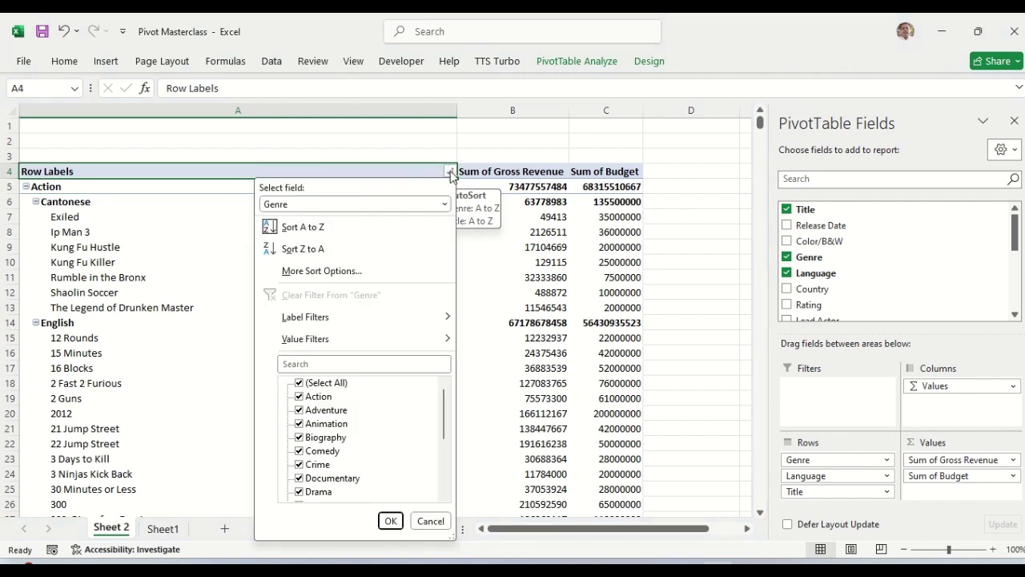
{"action": "mouse_move", "coordinate": [337, 317]}
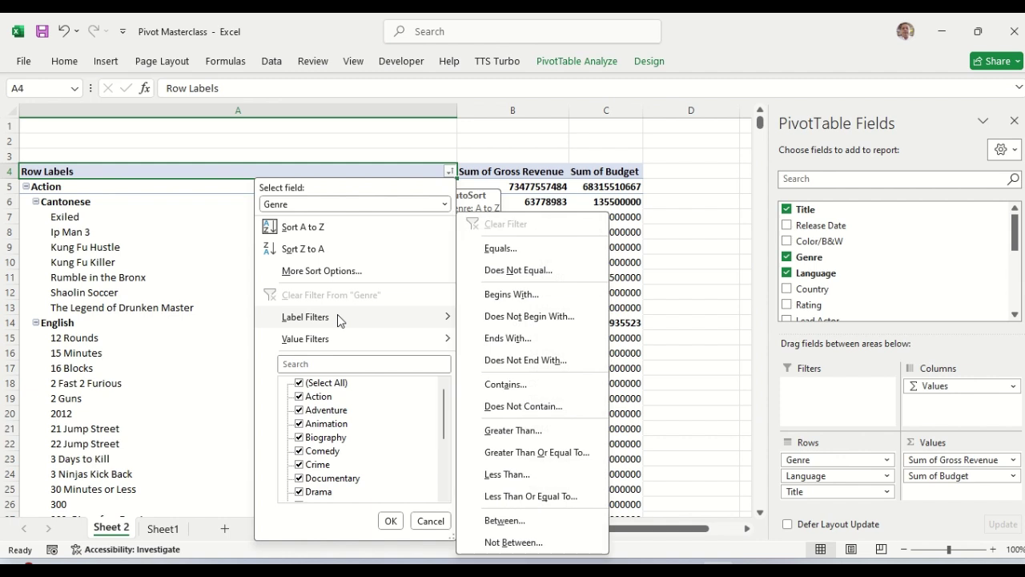
{"action": "left_click", "coordinate": [522, 295]}
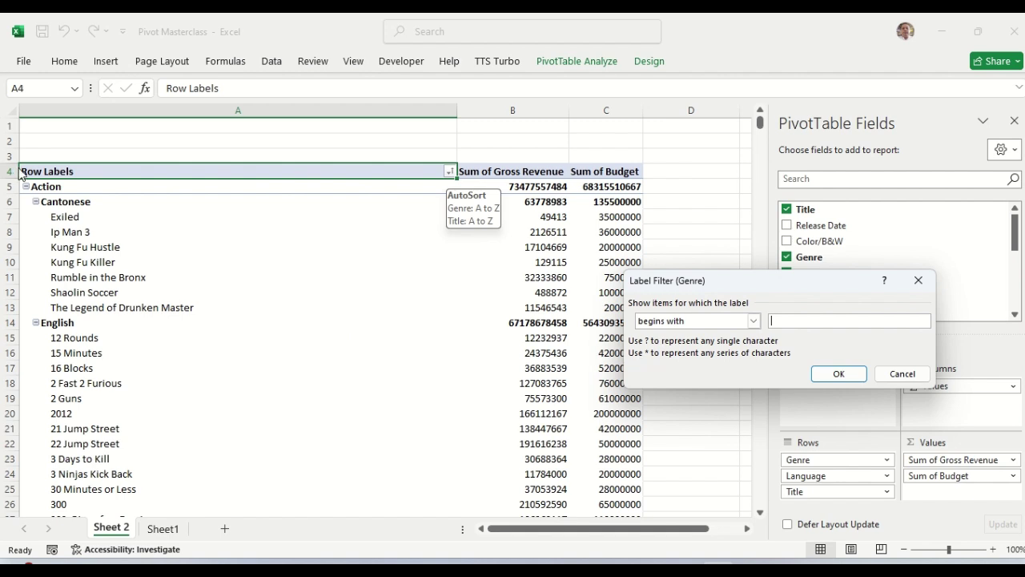
{"action": "left_click", "coordinate": [919, 282]}
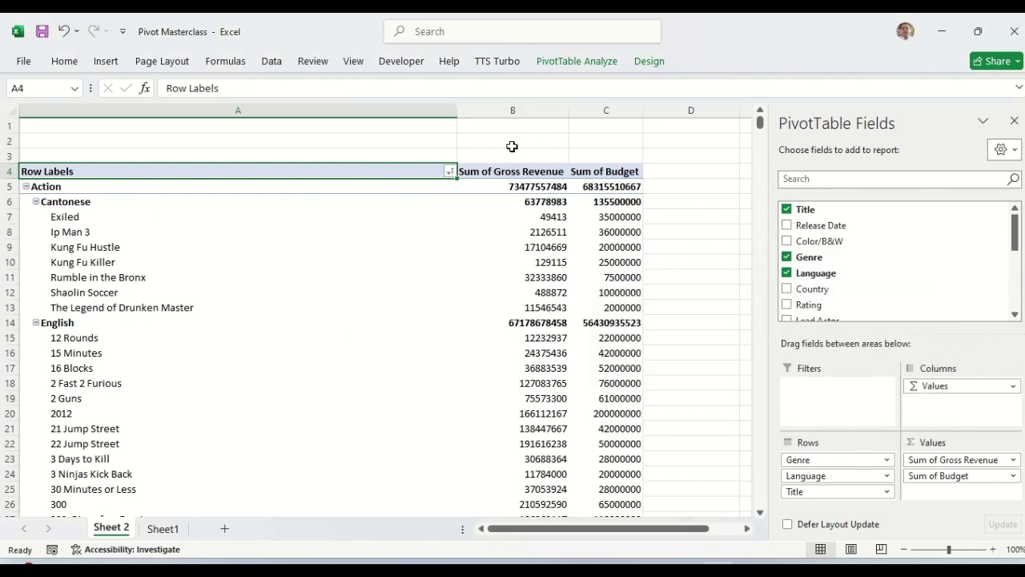
{"action": "left_click", "coordinate": [451, 171]}
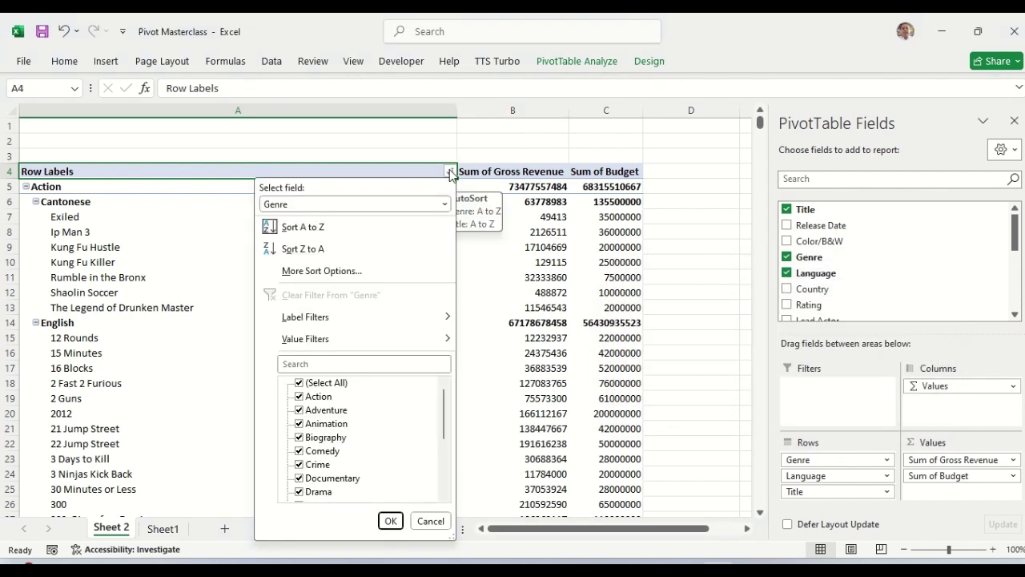
{"action": "left_click", "coordinate": [52, 188]}
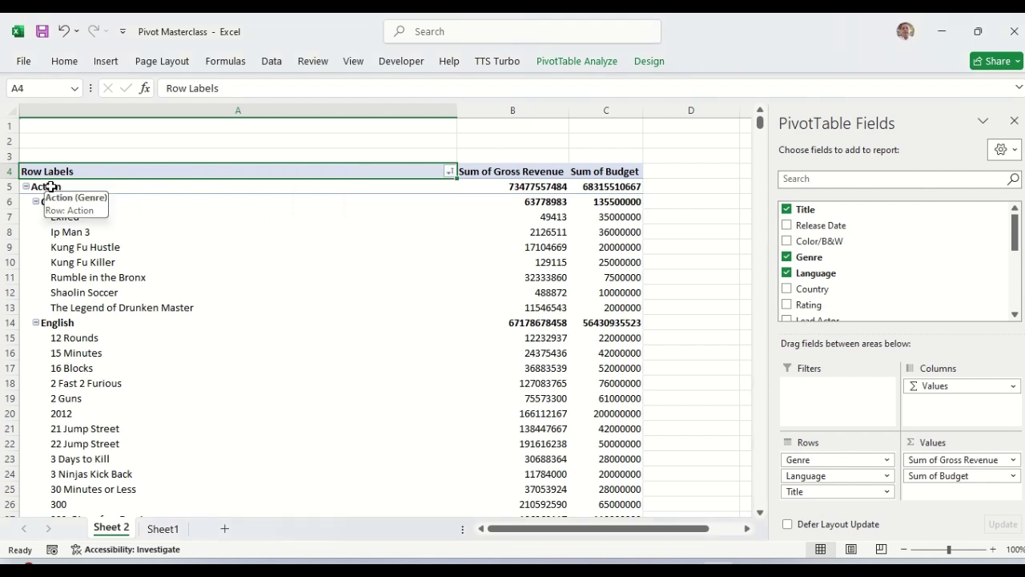
- Bring up the Begins With label filter for the Language field from the Cantonese row, and cancel it
{"action": "left_click", "coordinate": [69, 203]}
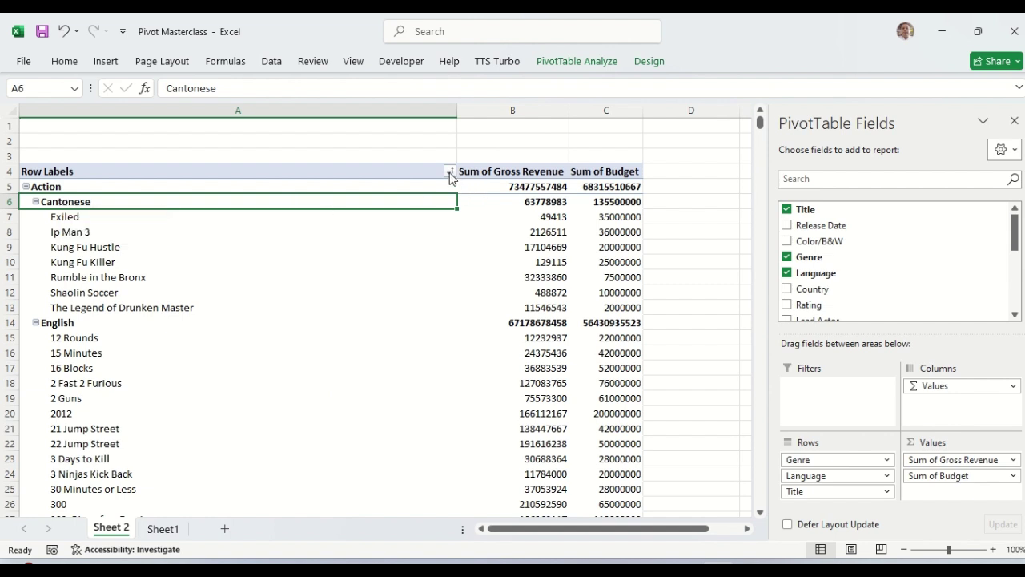
{"action": "left_click", "coordinate": [451, 173]}
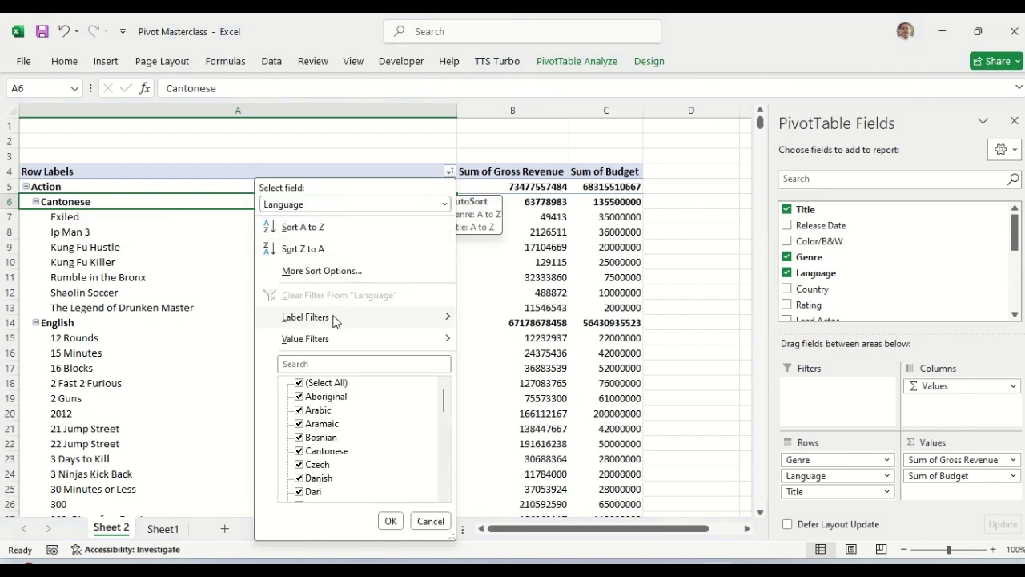
{"action": "mouse_move", "coordinate": [335, 322]}
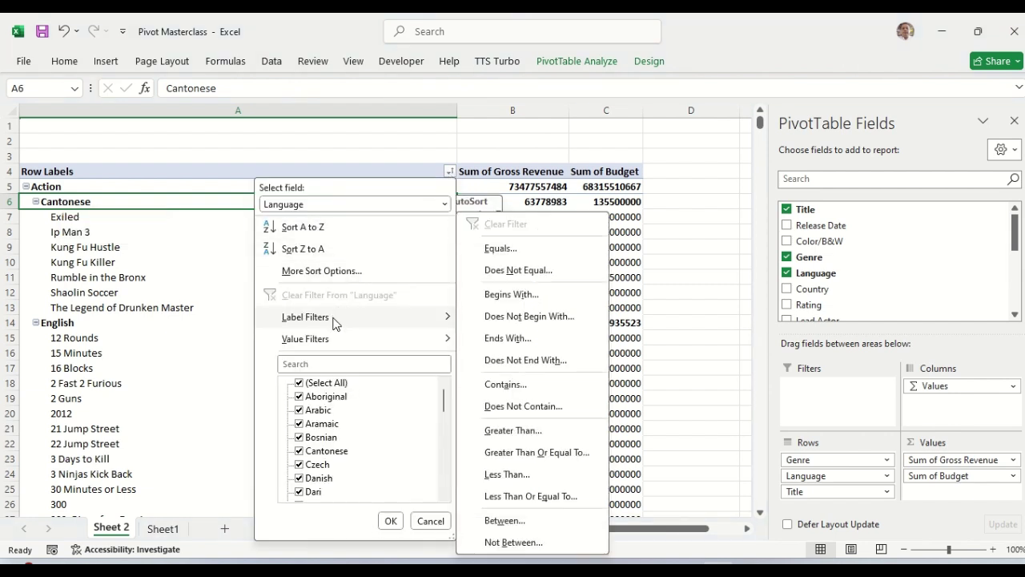
{"action": "left_click", "coordinate": [513, 298]}
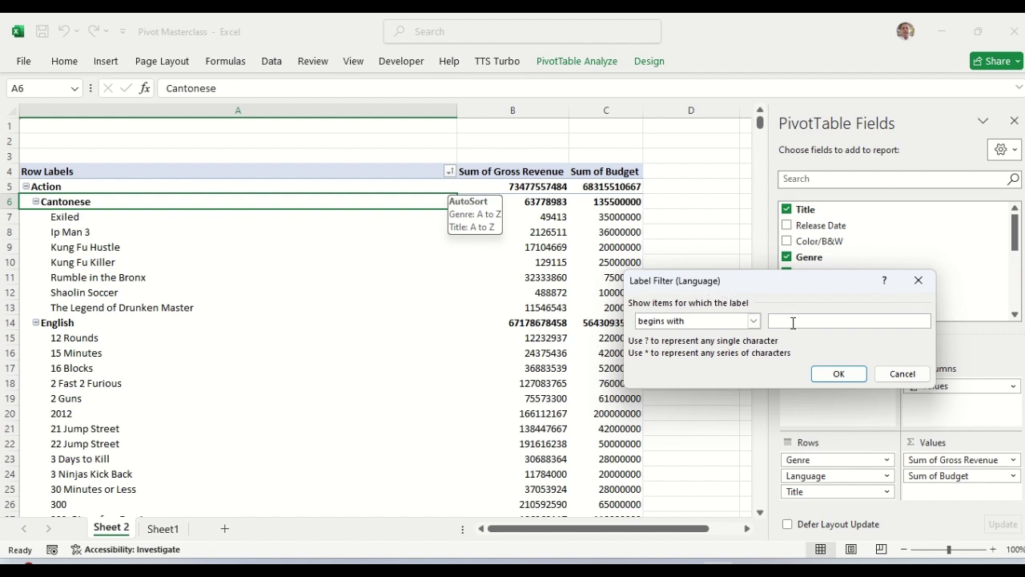
{"action": "left_click", "coordinate": [902, 373]}
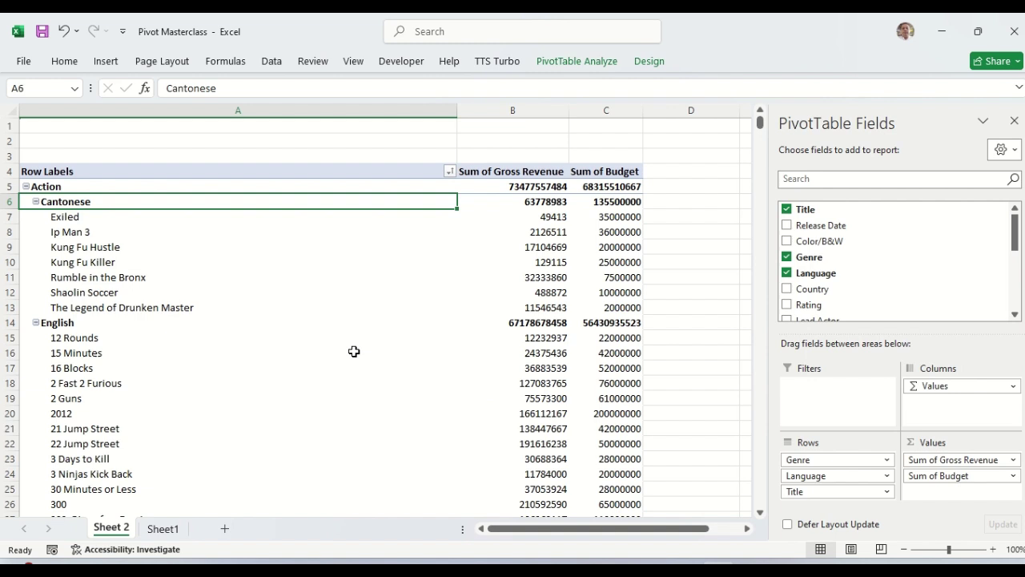
- Filter the Title field from the Exiled row to show only labels that begin with "a"
{"action": "left_click", "coordinate": [65, 216]}
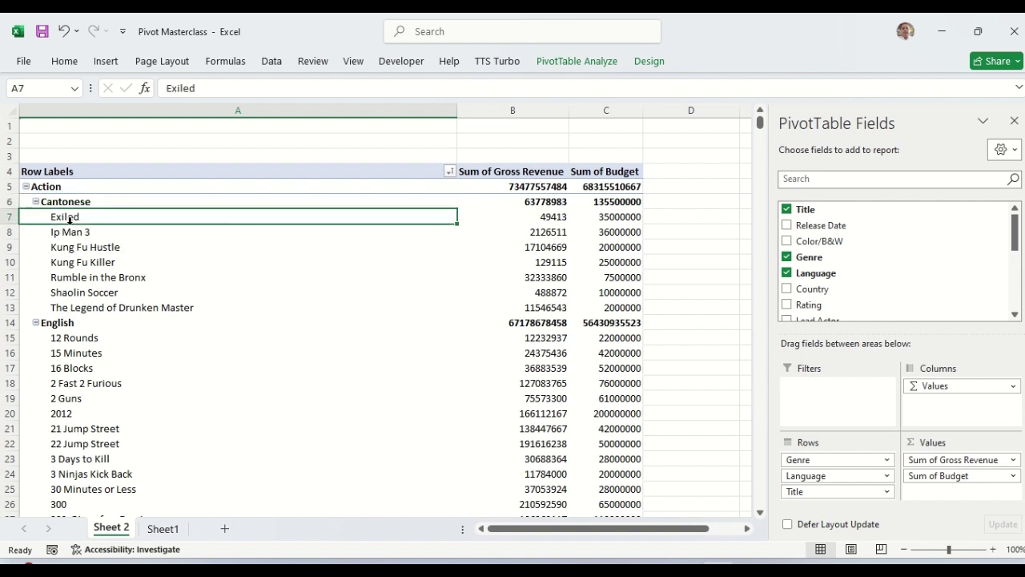
{"action": "left_click", "coordinate": [450, 171]}
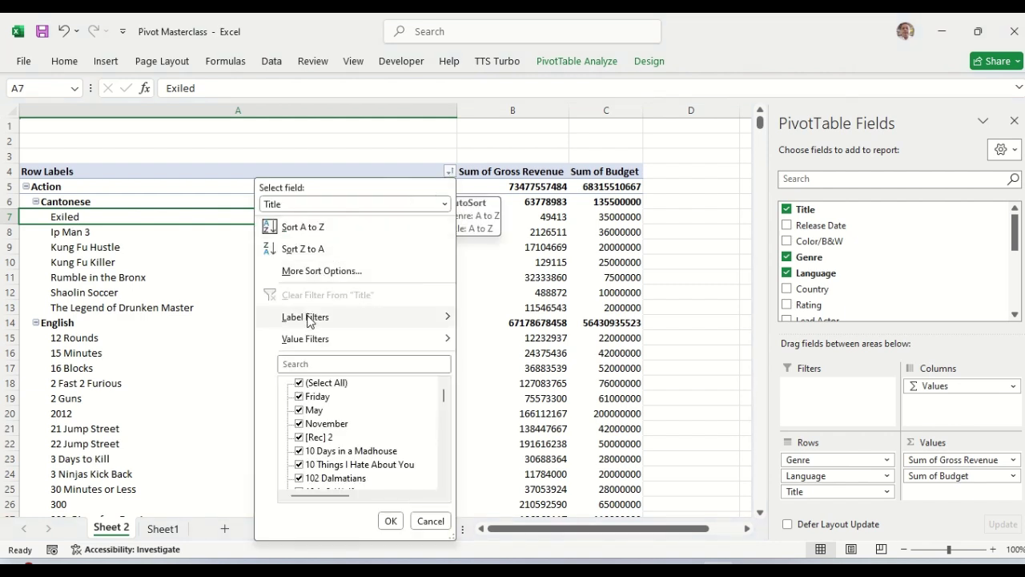
{"action": "mouse_move", "coordinate": [311, 317]}
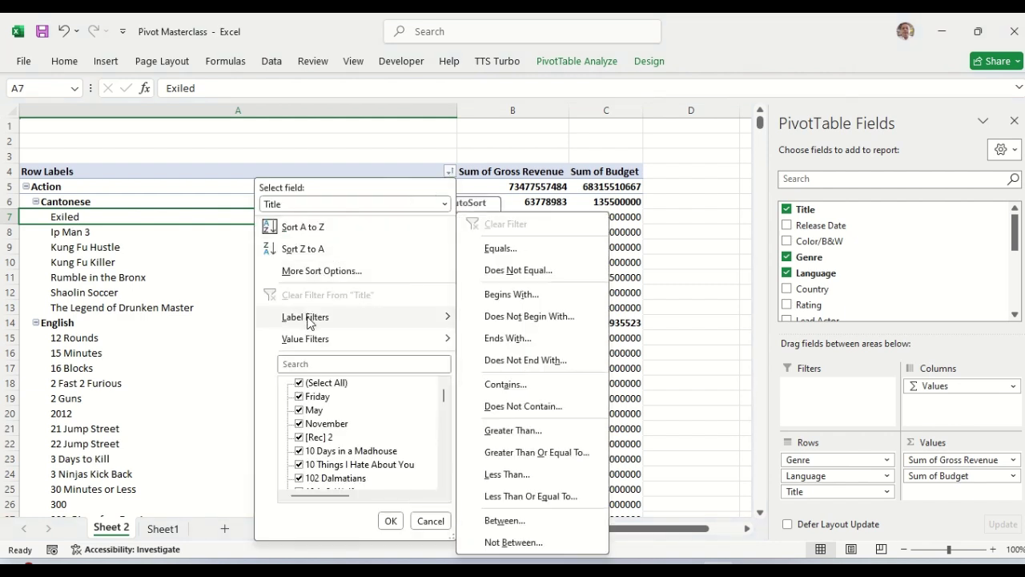
{"action": "left_click", "coordinate": [517, 294]}
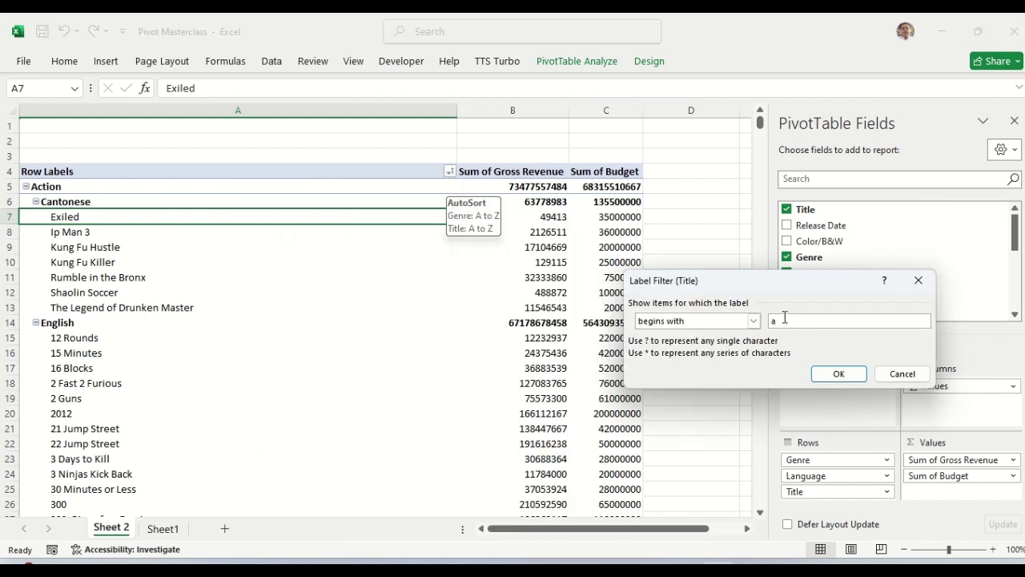
{"action": "left_click", "coordinate": [837, 373]}
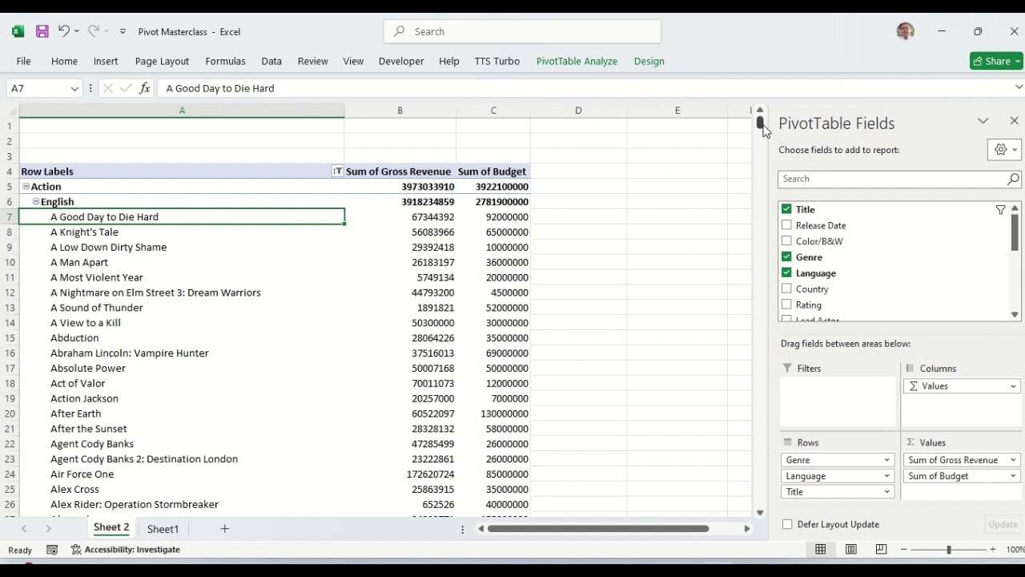
- Review the filtered titles across the genres, and undo the Title label filter
{"action": "left_click_drag", "start_coordinate": [762, 126], "coordinate": [767, 141]}
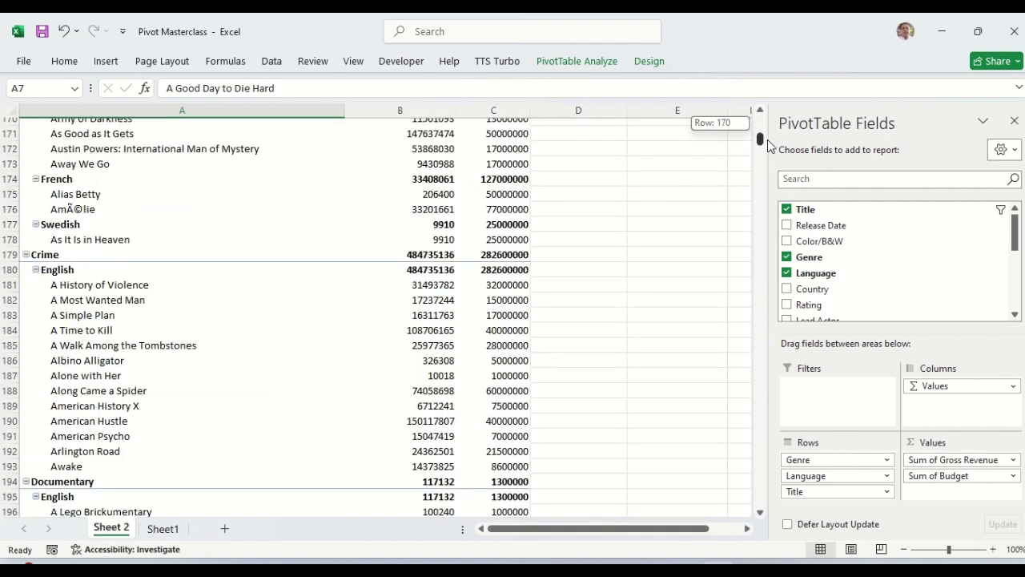
{"action": "left_click_drag", "start_coordinate": [768, 139], "coordinate": [772, 153]}
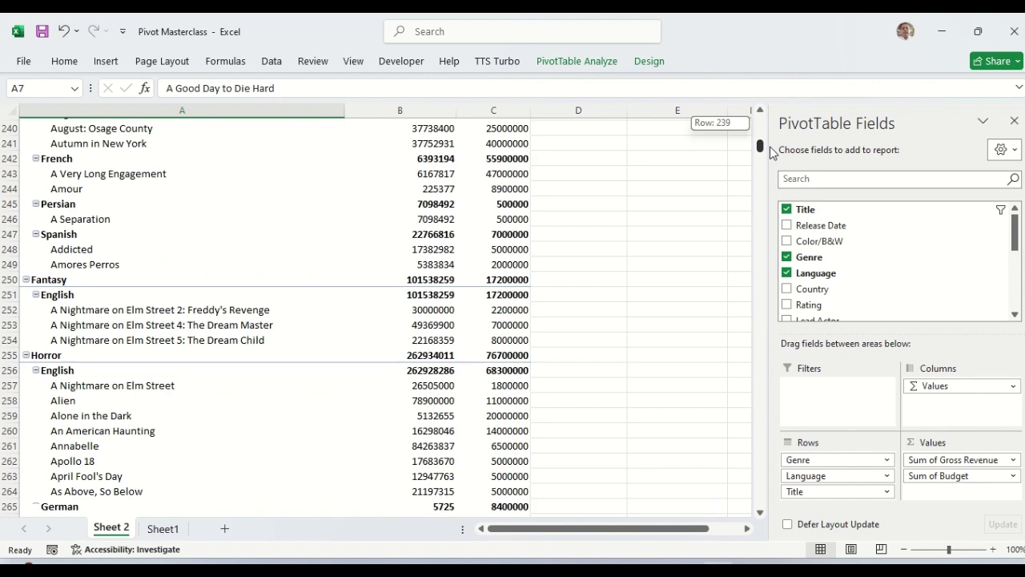
{"action": "left_click_drag", "start_coordinate": [770, 146], "coordinate": [760, 115]}
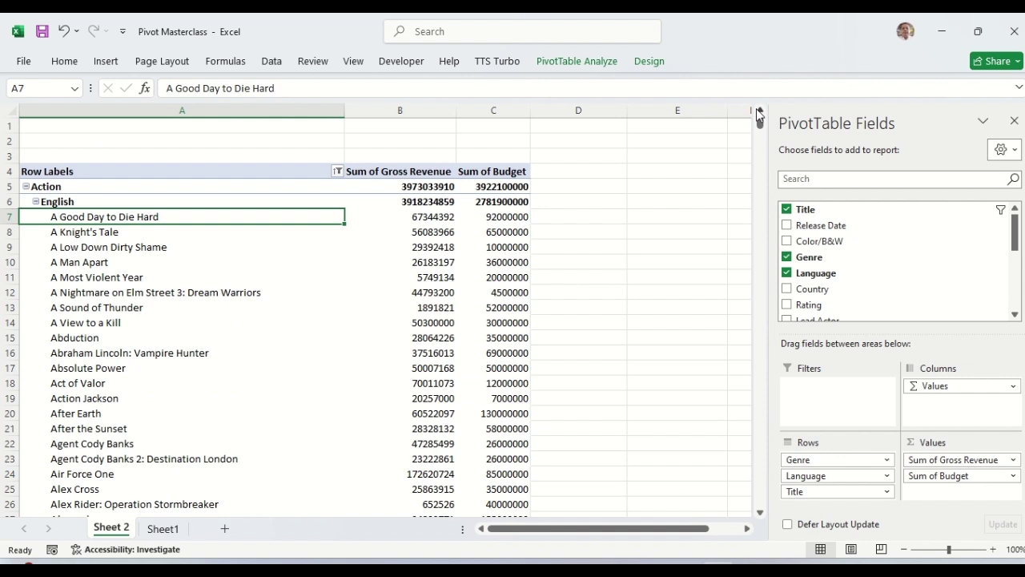
{"action": "key", "text": "ctrl+z"}
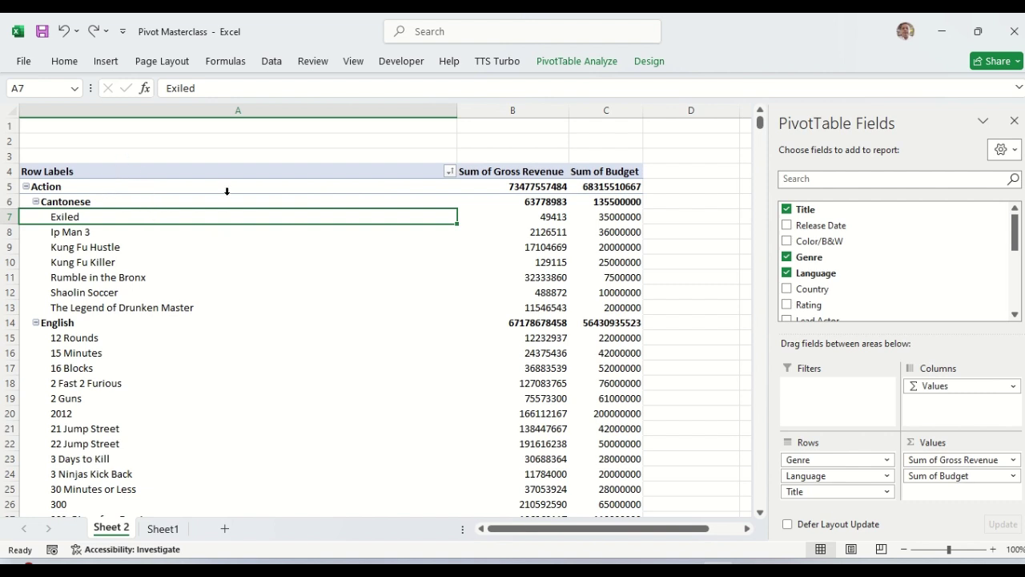
- Show the PivotTable in Outline Form, and inspect the cells of the Action and Cantonese rows
{"action": "left_click", "coordinate": [648, 64]}
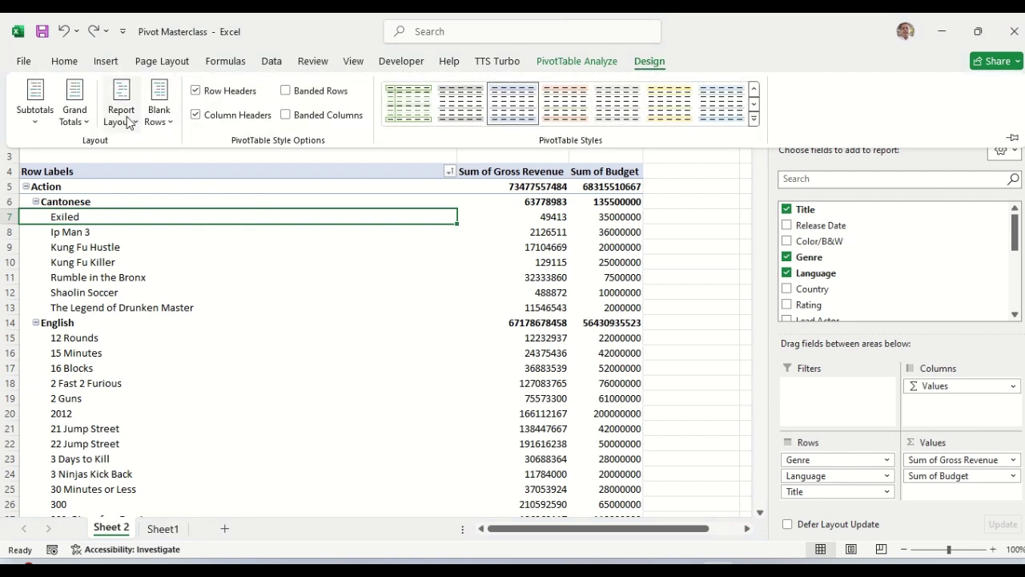
{"action": "left_click", "coordinate": [121, 118]}
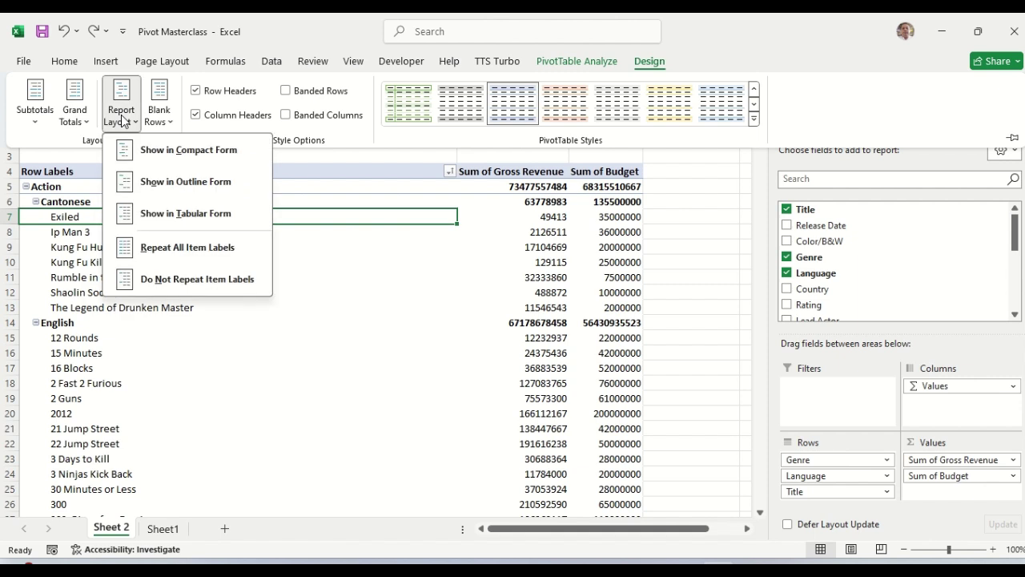
{"action": "left_click", "coordinate": [164, 183]}
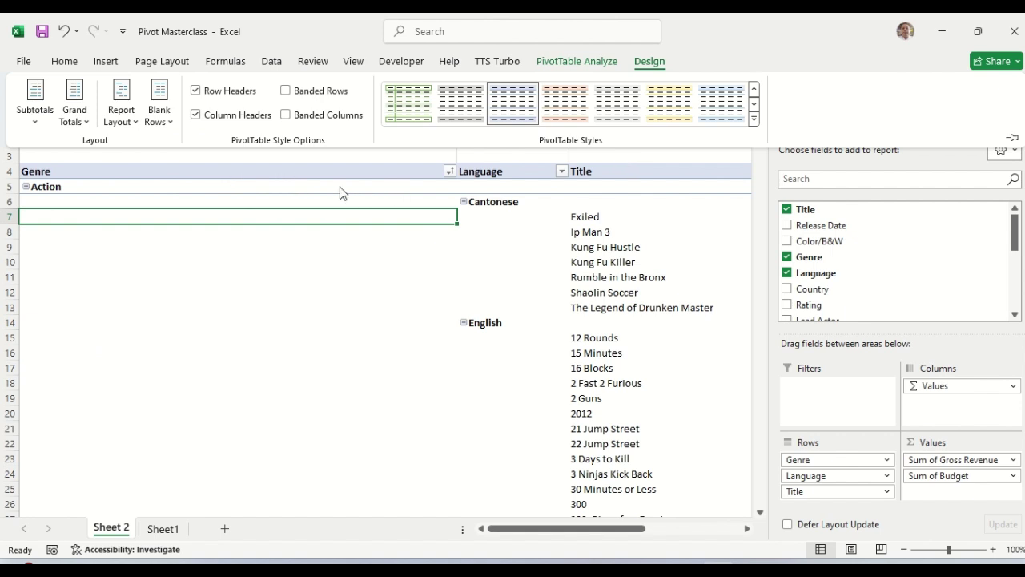
{"action": "left_click", "coordinate": [483, 192]}
{"action": "left_click", "coordinate": [484, 186]}
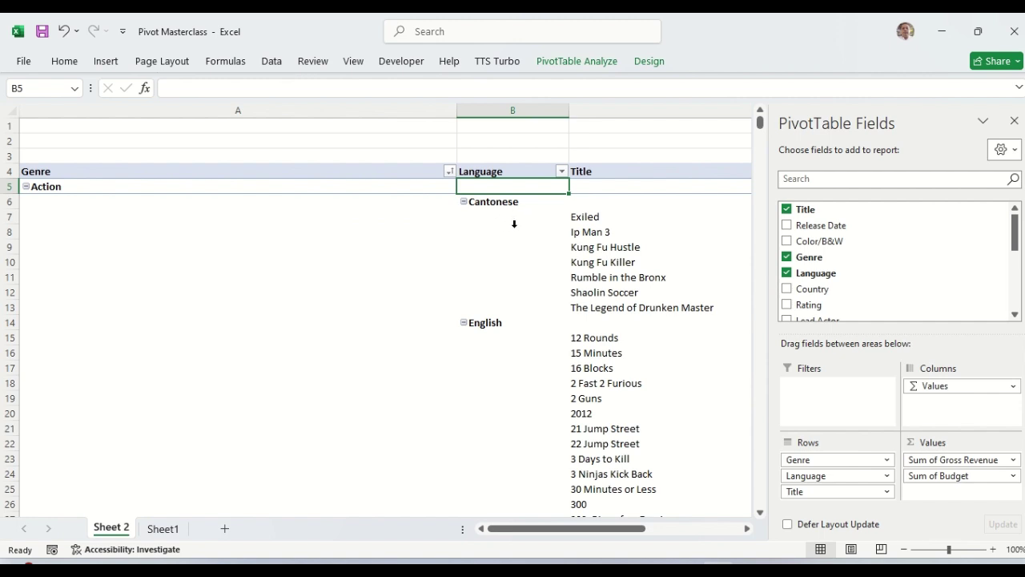
{"action": "left_click", "coordinate": [131, 187]}
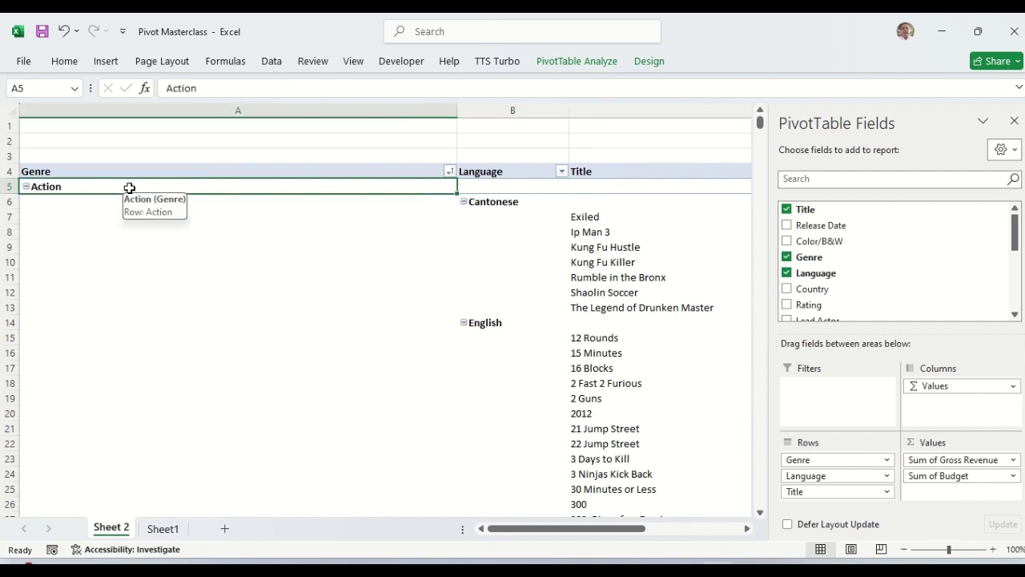
{"action": "left_click", "coordinate": [534, 207]}
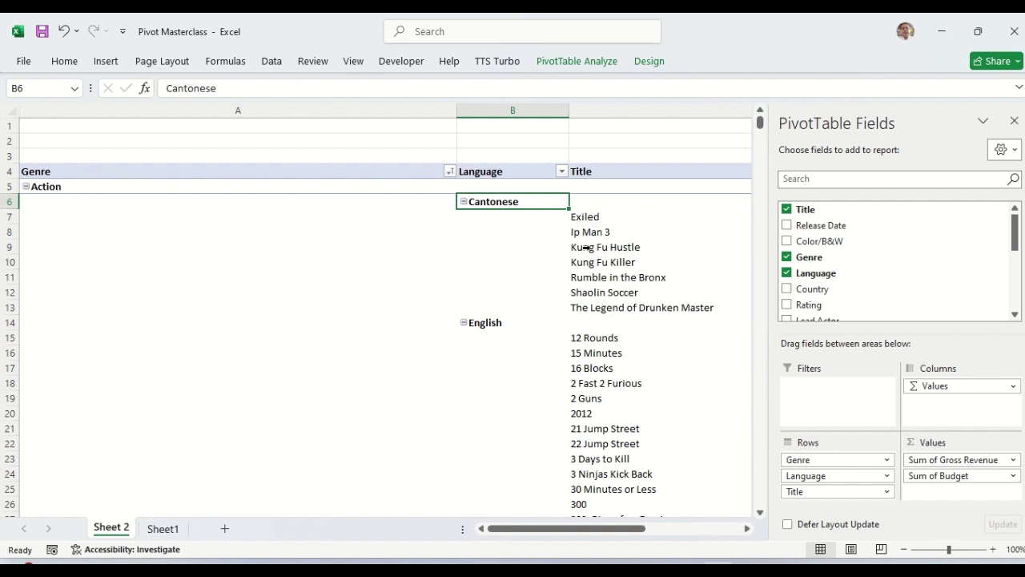
{"action": "left_click", "coordinate": [486, 185]}
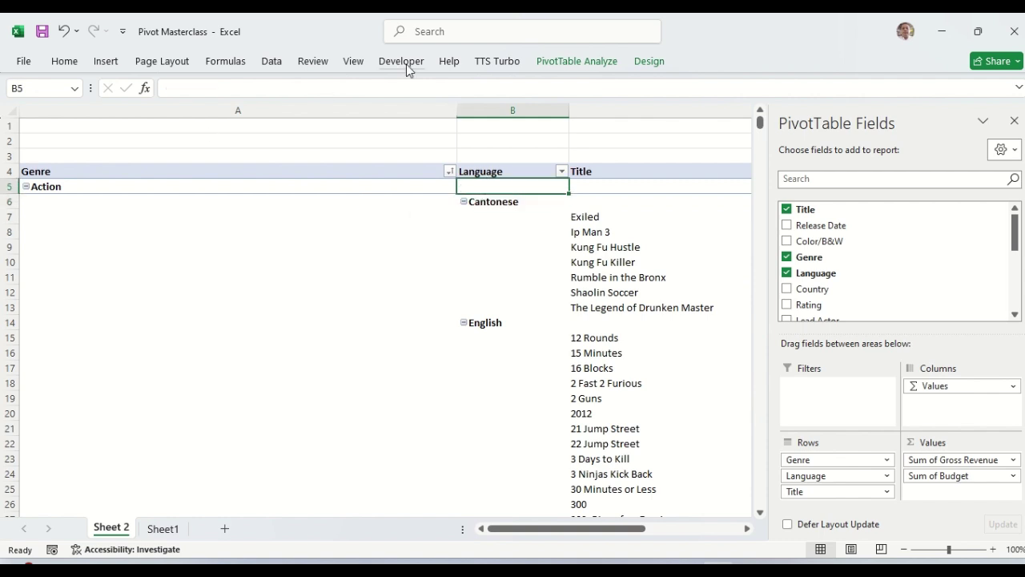
- Switch the PivotTable's report layout to Tabular Form, and select the Title column header
{"action": "left_click", "coordinate": [647, 61]}
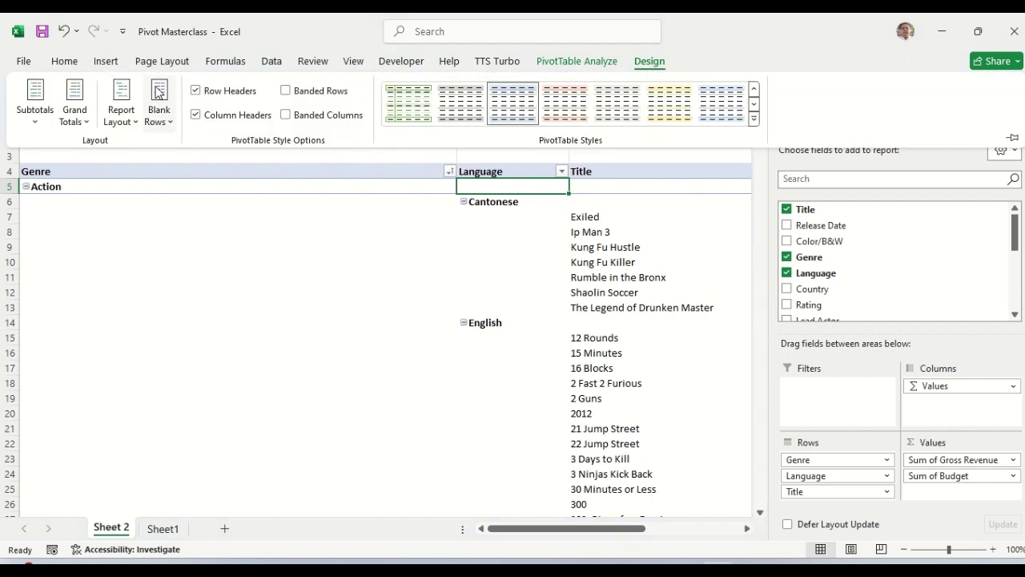
{"action": "left_click", "coordinate": [121, 120]}
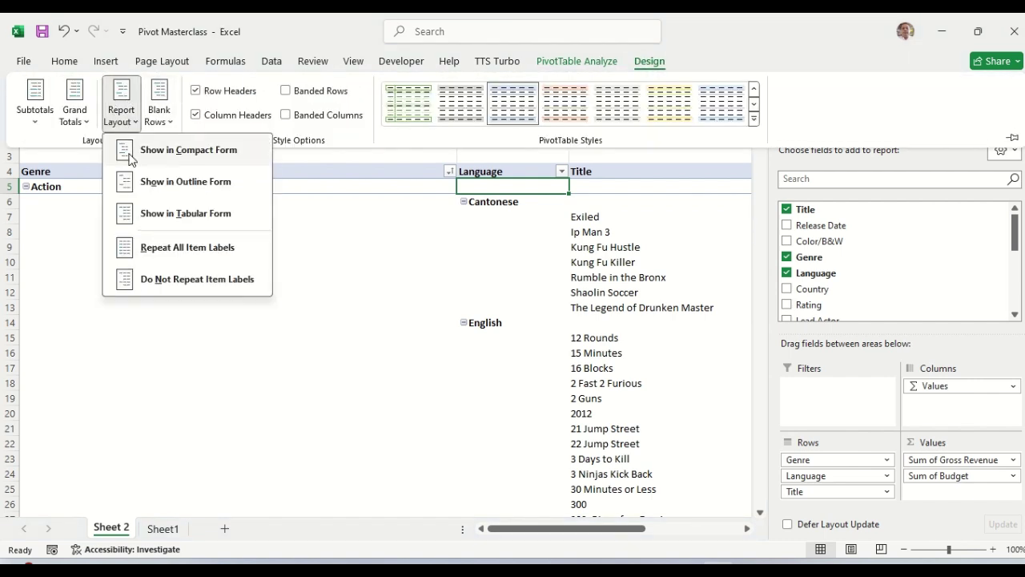
{"action": "left_click", "coordinate": [154, 217]}
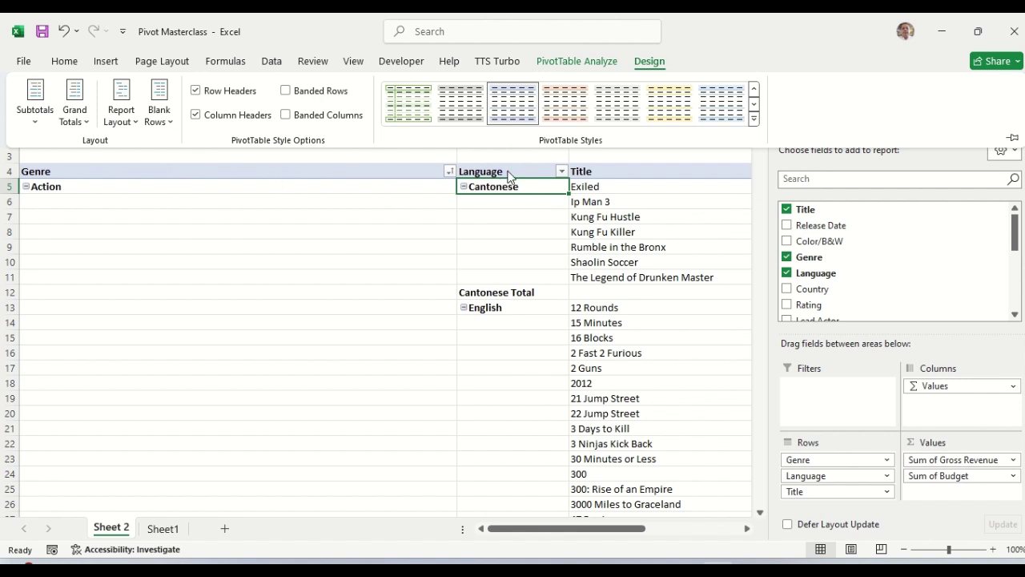
{"action": "key", "text": "ctrl+F1"}
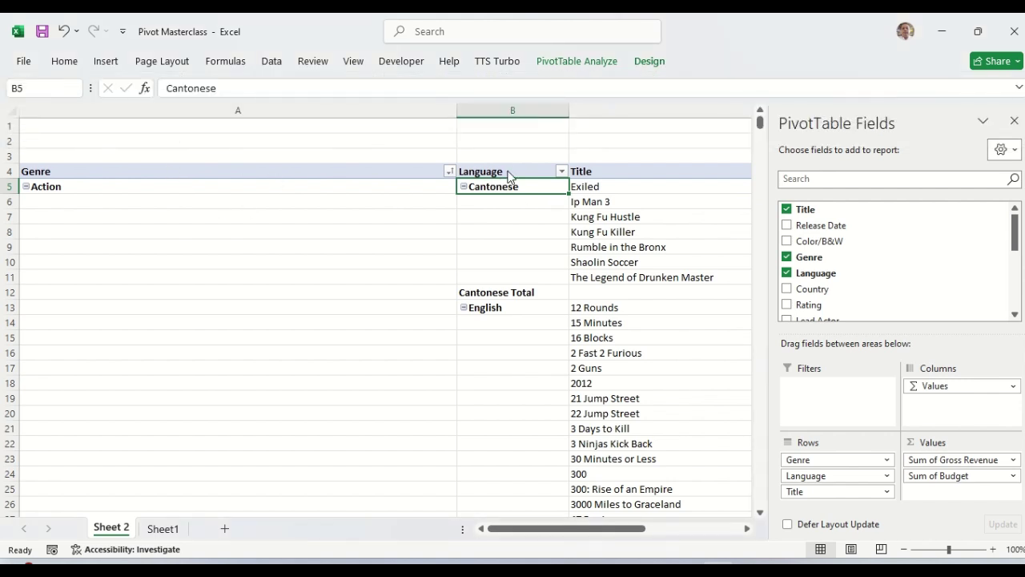
{"action": "left_click", "coordinate": [601, 174]}
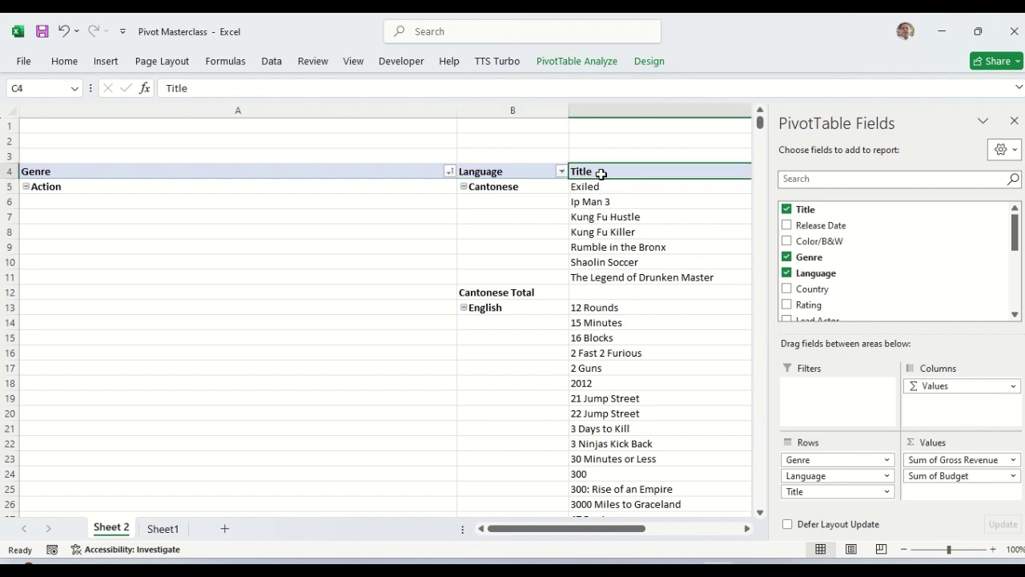
- Switch the PivotTable's report layout to Compact Form
{"action": "left_click", "coordinate": [650, 61]}
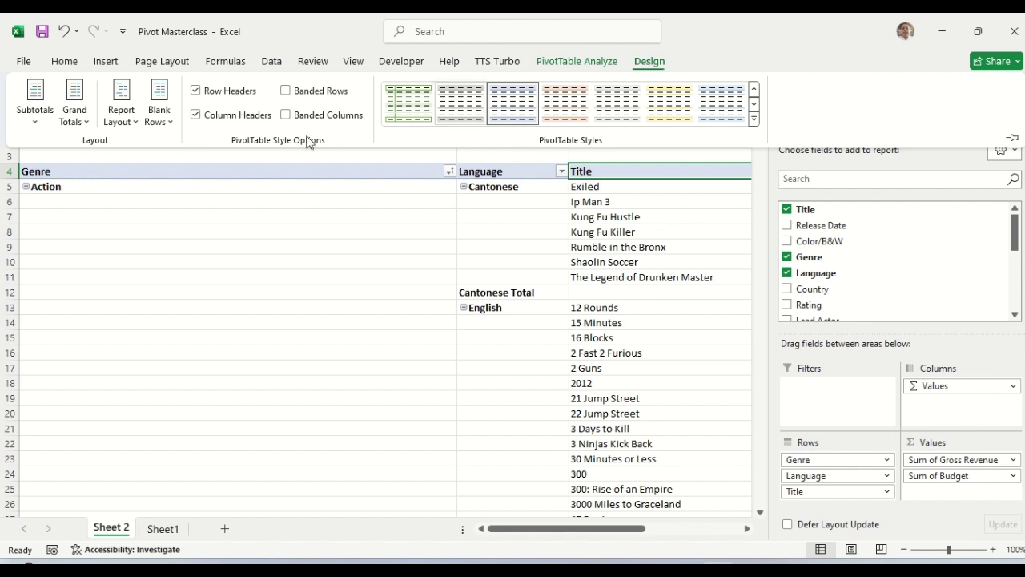
{"action": "left_click", "coordinate": [124, 119]}
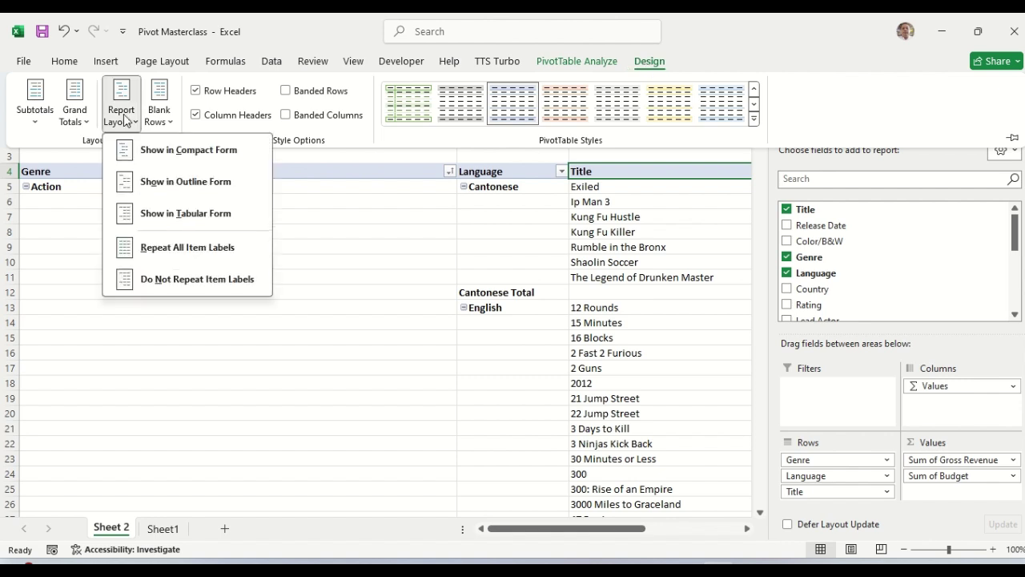
{"action": "left_click", "coordinate": [143, 156]}
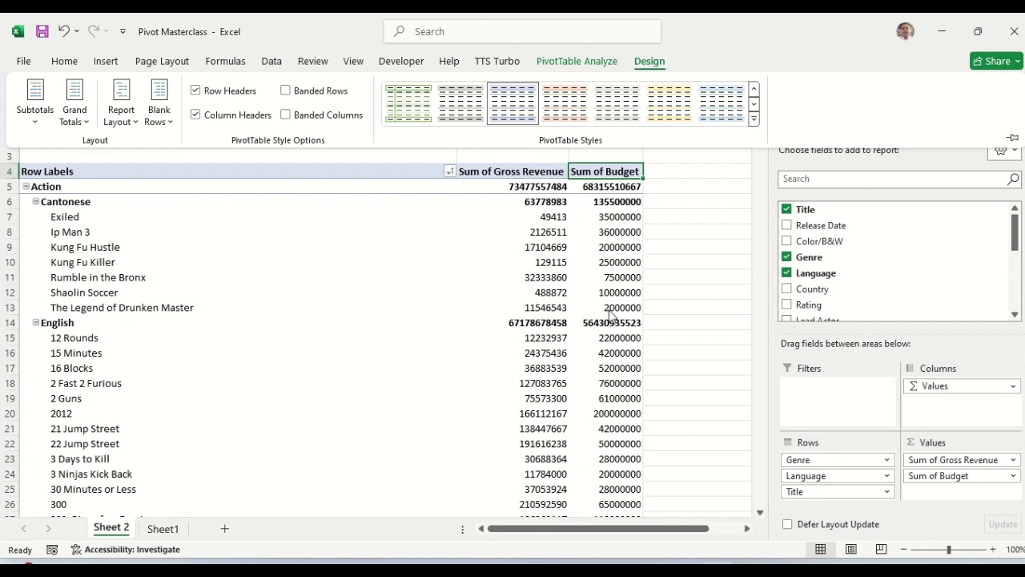
- Show the PivotTable in Outline Form for comparison, and return its report layout to Tabular Form
{"action": "left_click", "coordinate": [122, 116]}
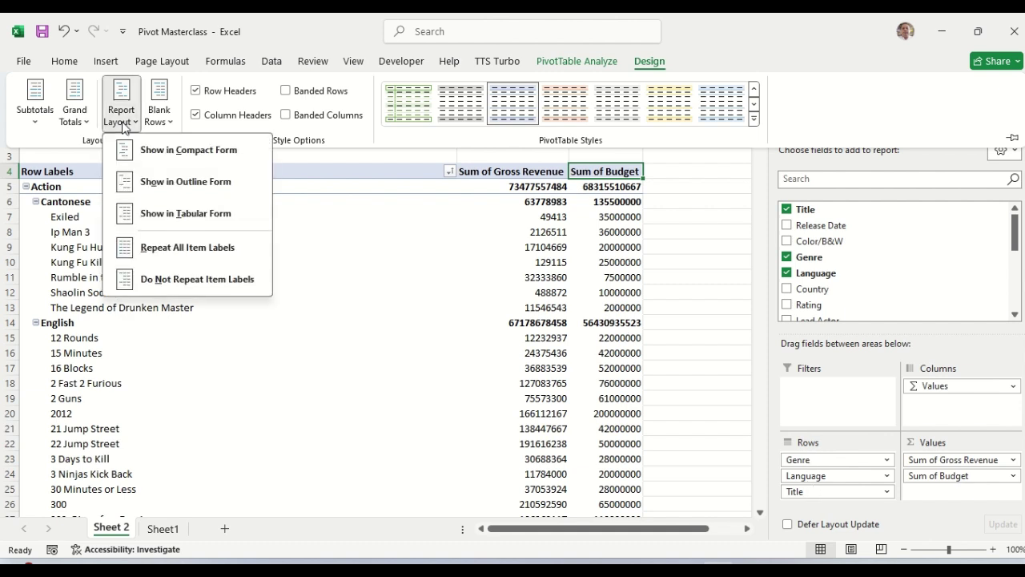
{"action": "left_click", "coordinate": [166, 184]}
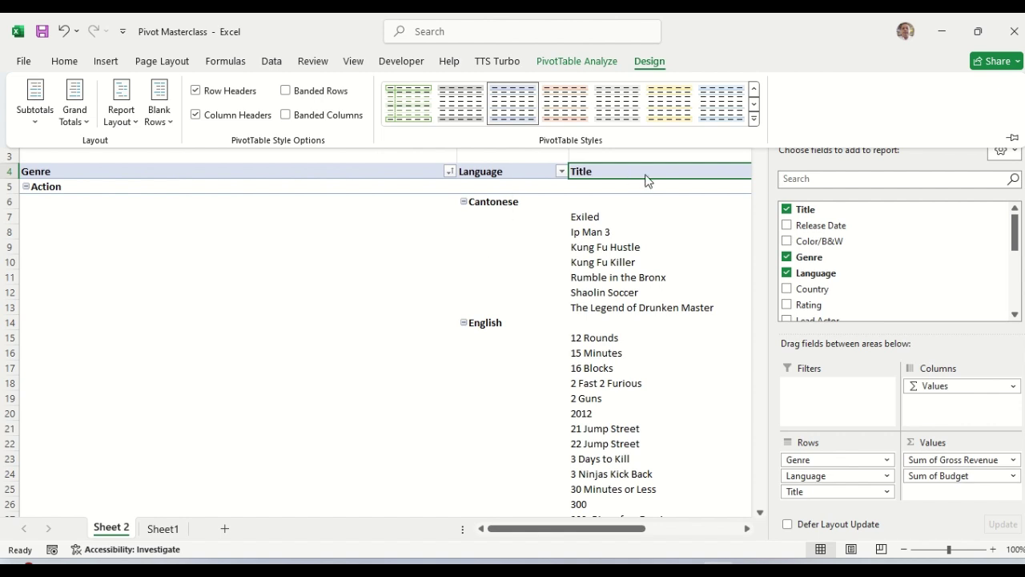
{"action": "left_click", "coordinate": [124, 122]}
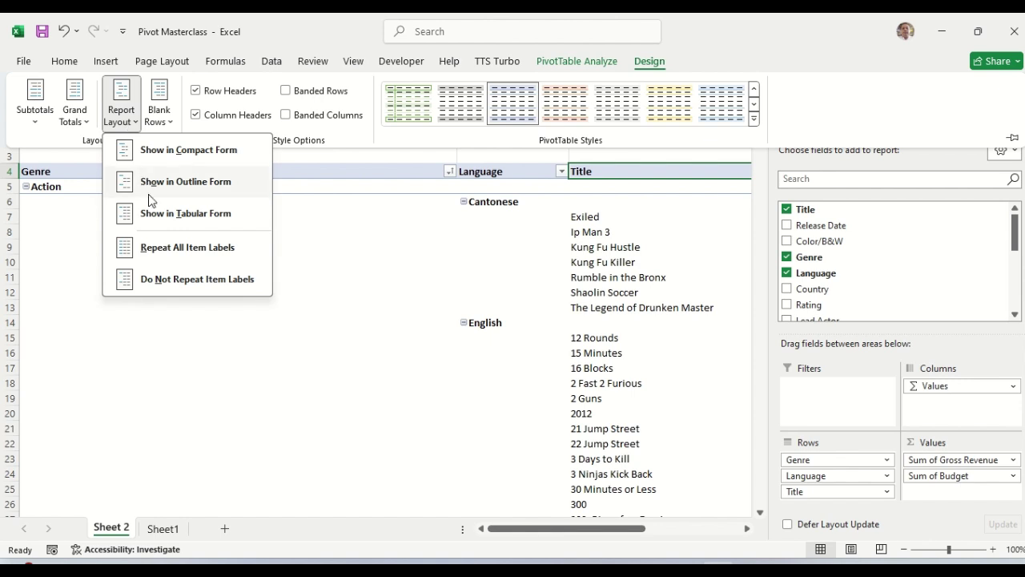
{"action": "left_click", "coordinate": [158, 215]}
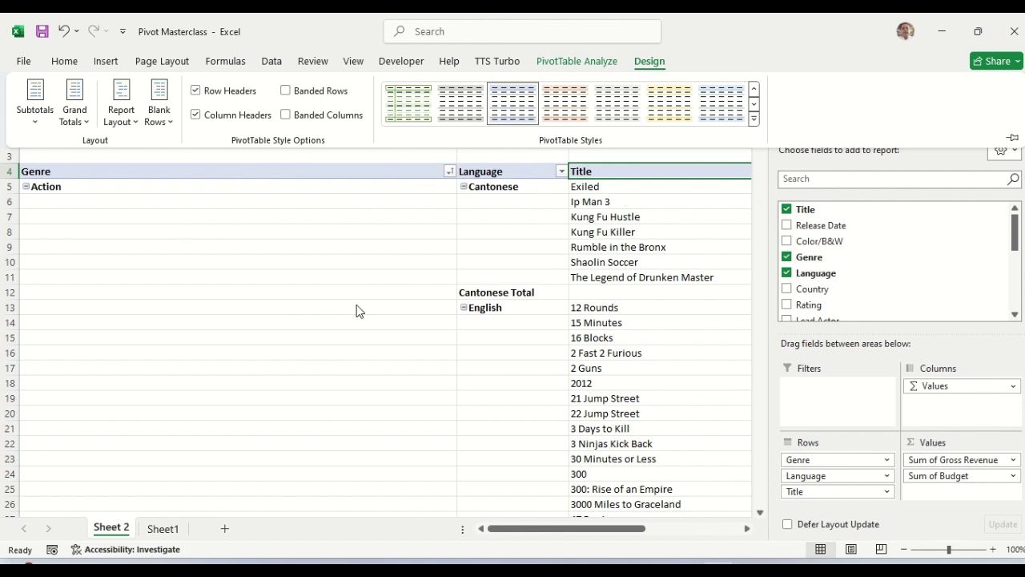
- Examine the Language field's sort and filter options, including its value filters, and dismiss them without applying anything
{"action": "left_click", "coordinate": [562, 172]}
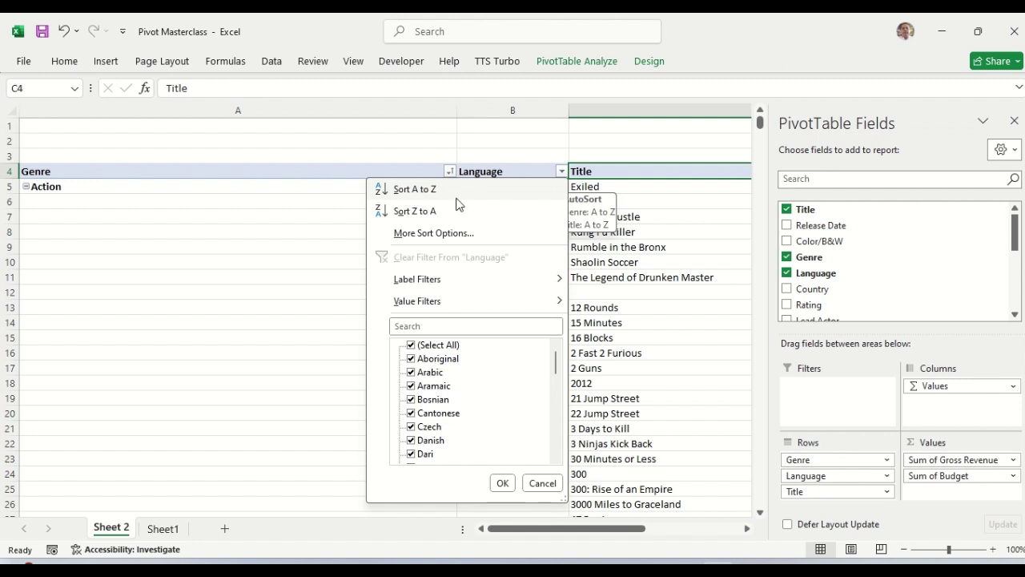
{"action": "mouse_move", "coordinate": [492, 301]}
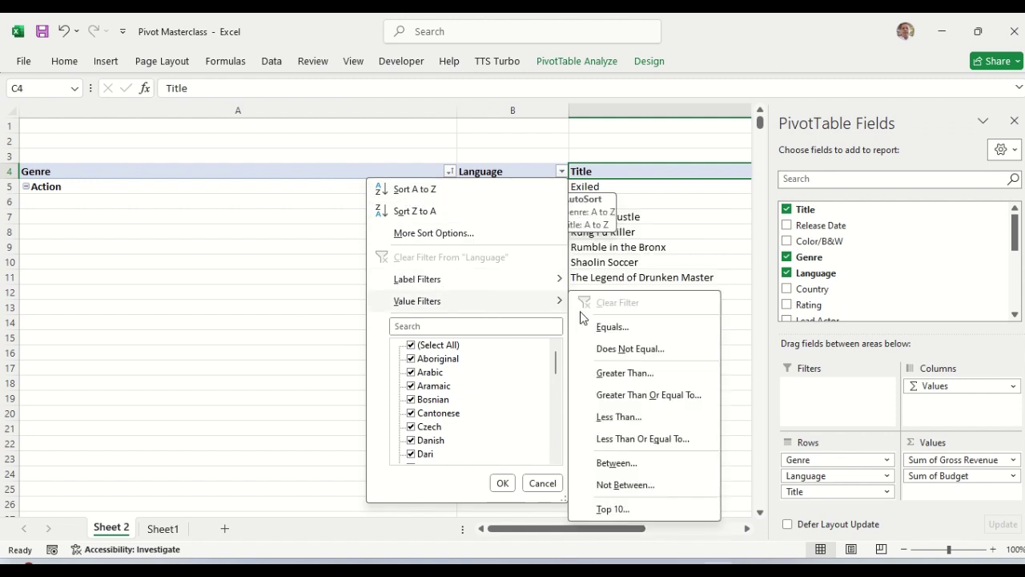
{"action": "left_click", "coordinate": [331, 283]}
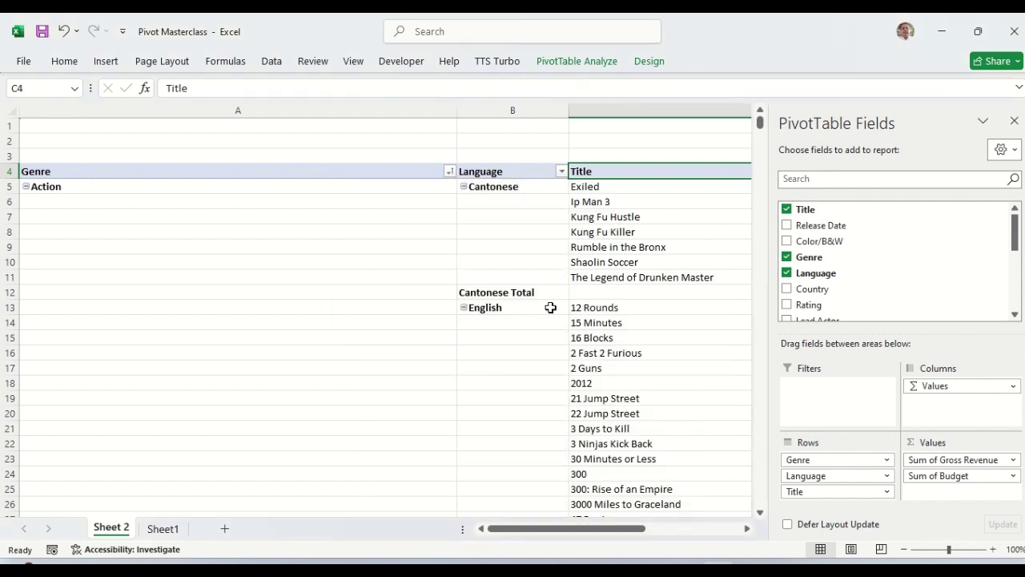